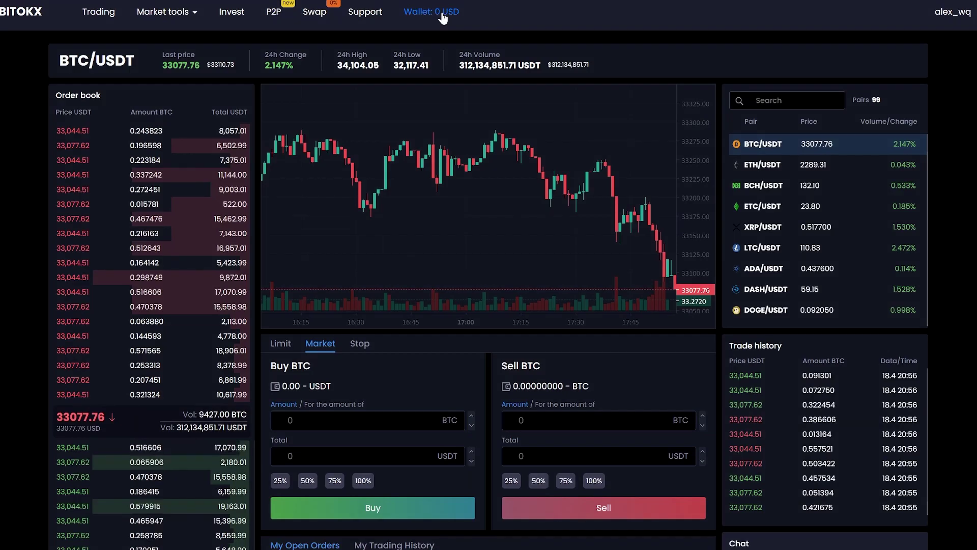
# Copy BITOKX's Bitcoin deposit address from the Wallet Deposit page.
pyautogui.click(442, 17)
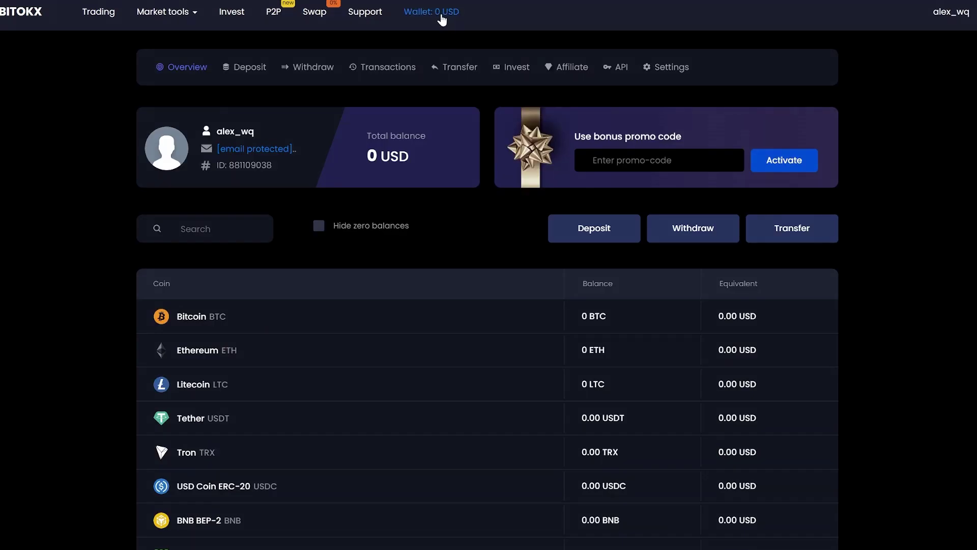
pyautogui.click(579, 233)
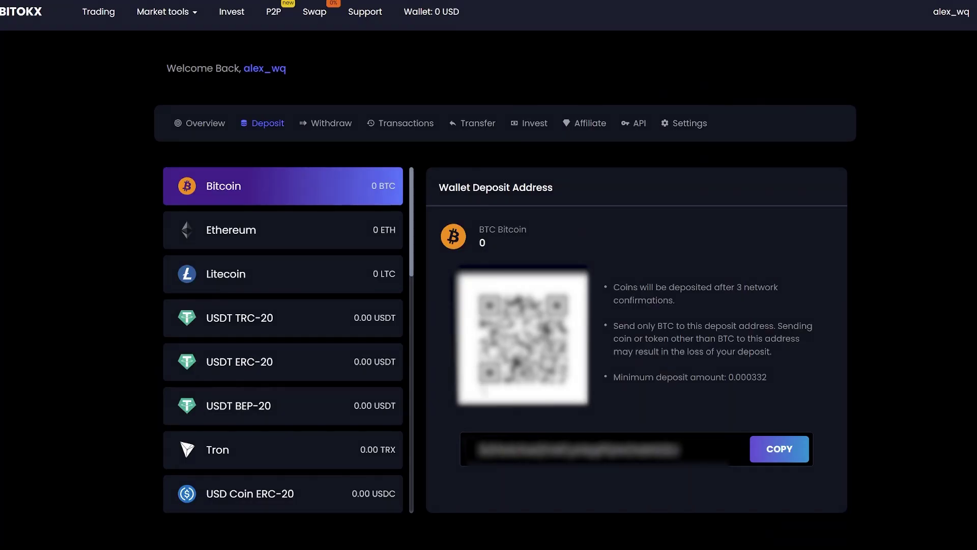
pyautogui.click(796, 463)
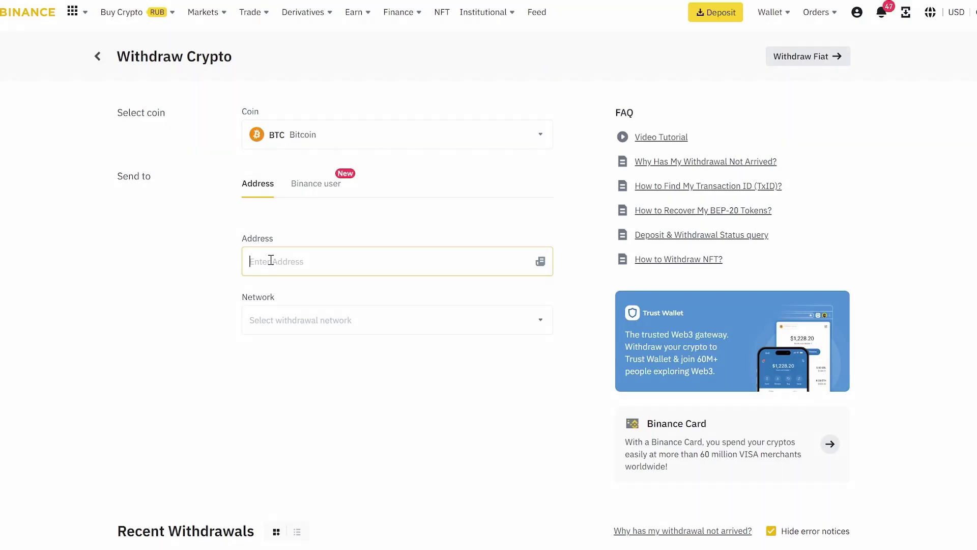
# Paste the BITOKX address as the Binance withdrawal destination and select the Amount field.
pyautogui.hotkey('ctrl', 'v')
pyautogui.click(254, 401)
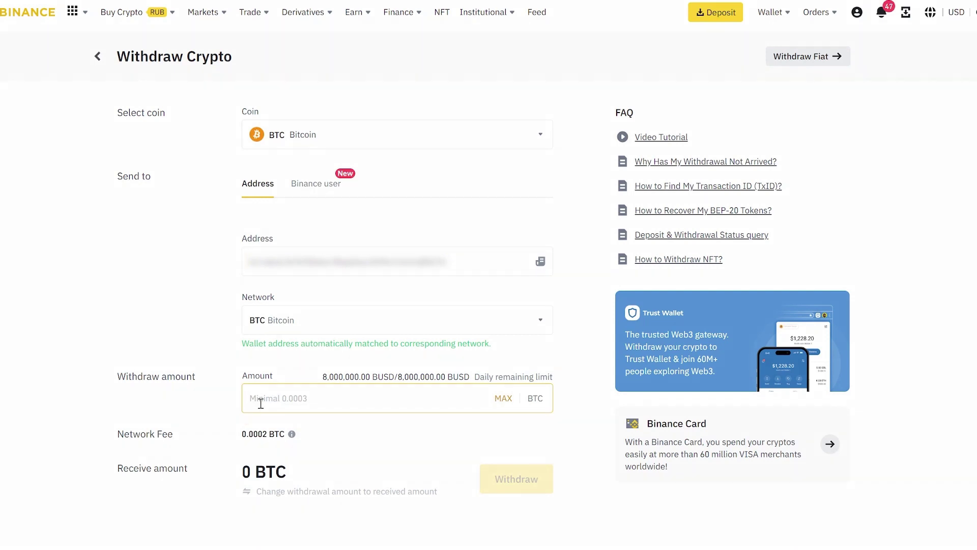
pyautogui.write('0')
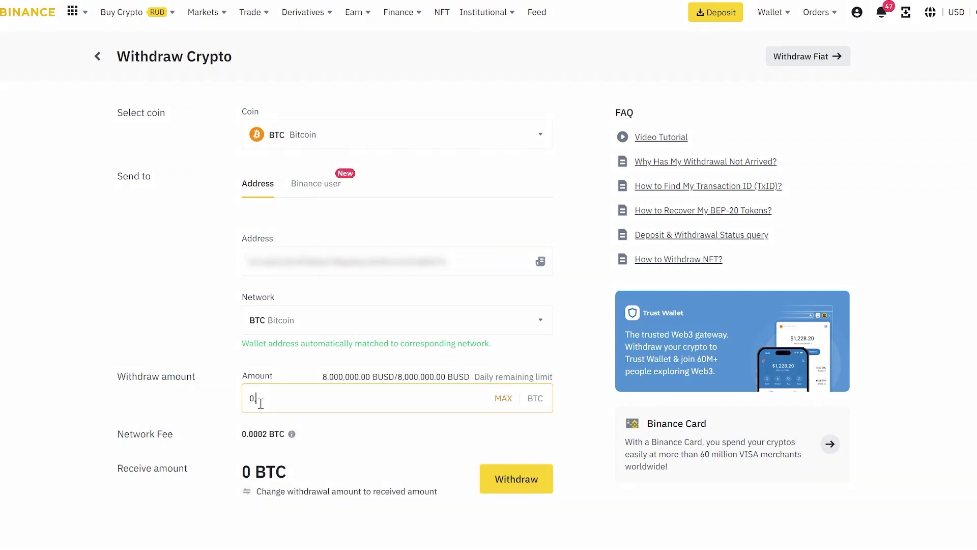
pyautogui.write(',4')
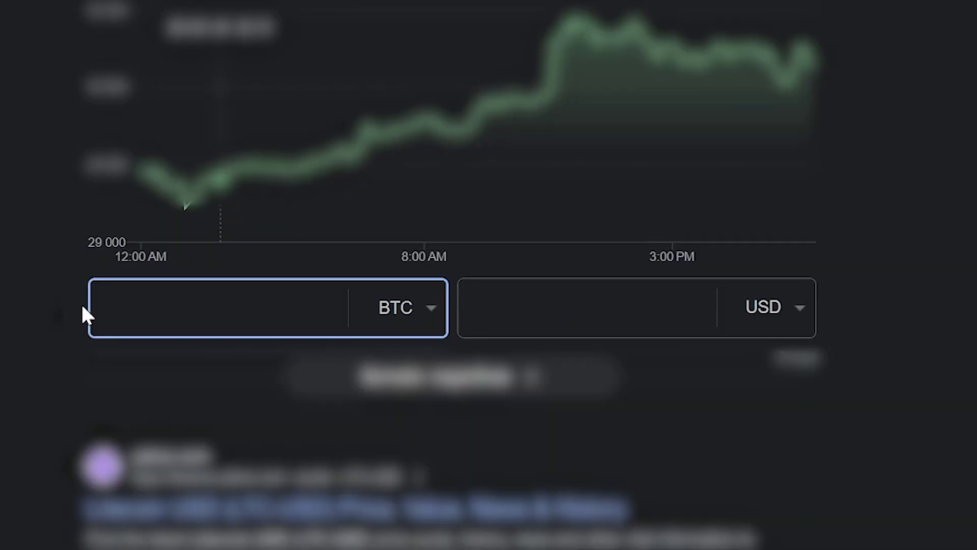
pyautogui.write('0.')
pyautogui.write('4')
# Enter 0.4 BTC in Google's converter to get 12050,44 USD.
pyautogui.click(90, 370)
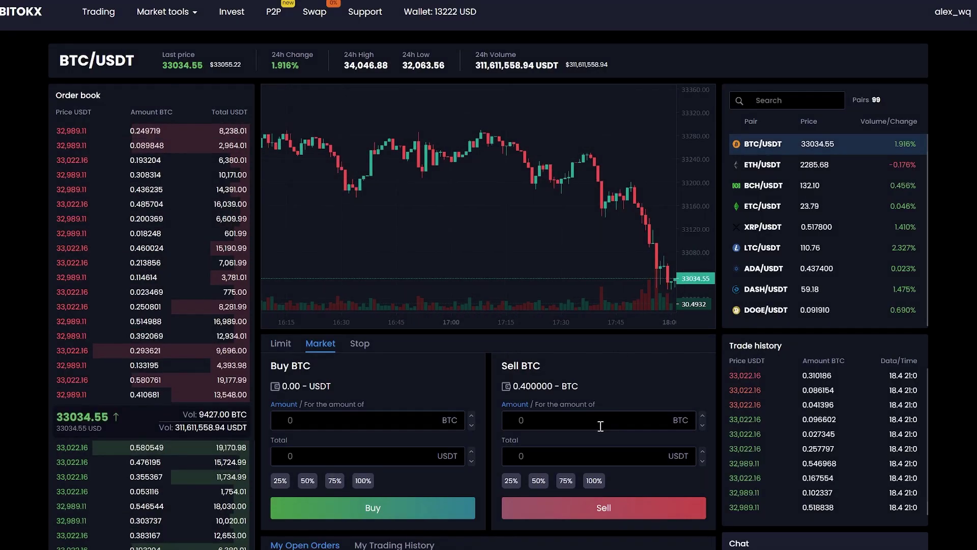
# Market-sell 100% of the 0.4 BTC balance for USDT.
pyautogui.click(593, 481)
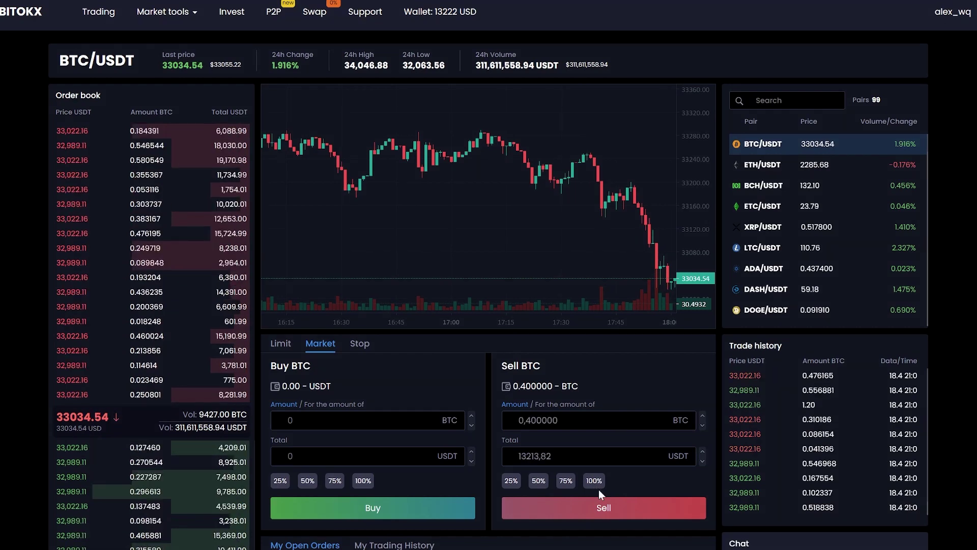
pyautogui.click(602, 510)
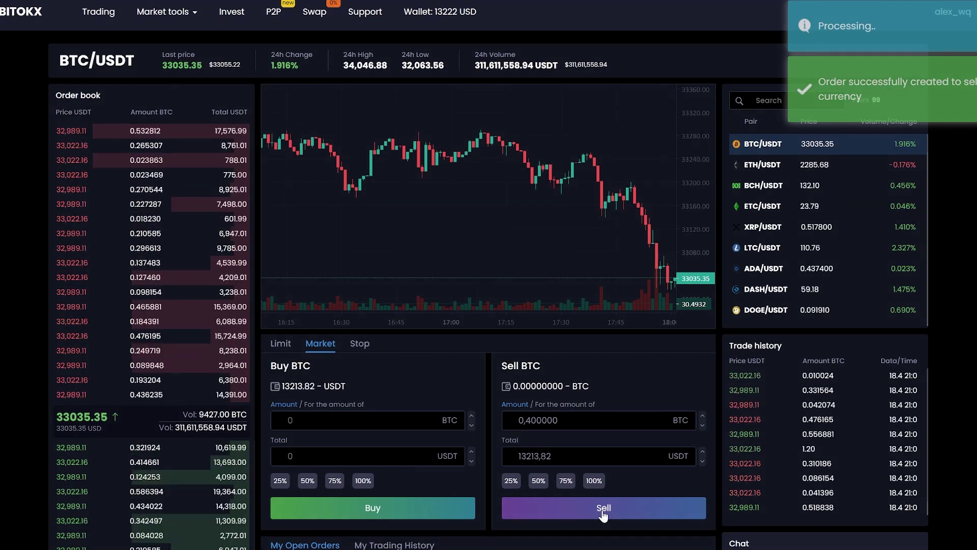
# Open BITOKX's wallet Overview showing 13213.82 USDT and 0 BTC.
pyautogui.click(427, 9)
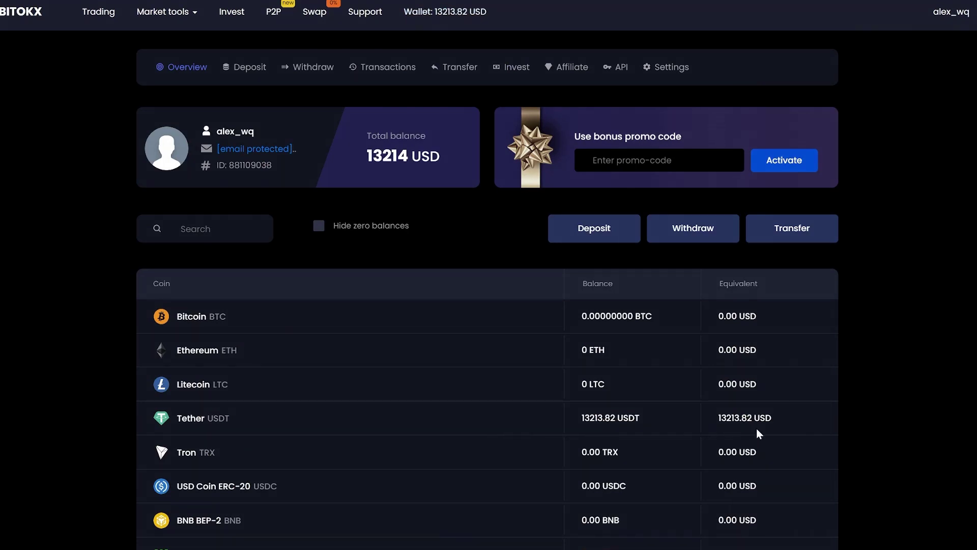
# Start a BITOKX withdrawal of USDT TRC-20 on the TRX network.
pyautogui.click(694, 238)
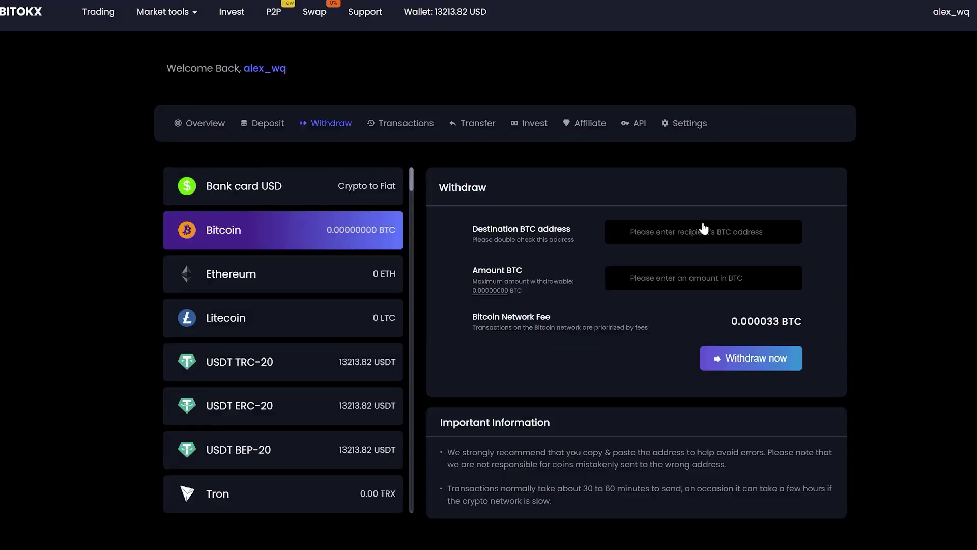
pyautogui.click(313, 380)
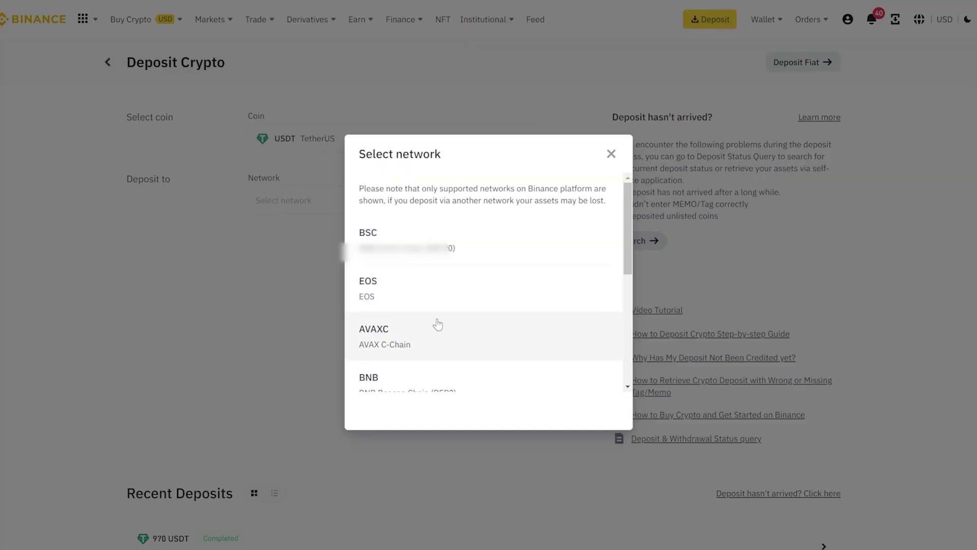
pyautogui.scroll(-5, 435, 336)
pyautogui.click(434, 373)
# Copy the USDT TRC-20 receiving address and paste it as the destination.
pyautogui.click(459, 252)
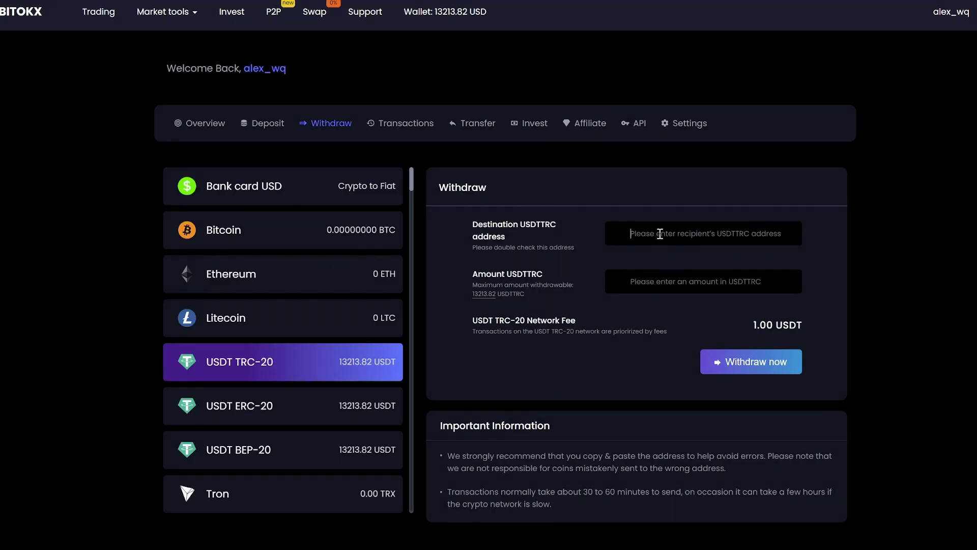
pyautogui.click(659, 235)
pyautogui.hotkey('ctrl', 'v')
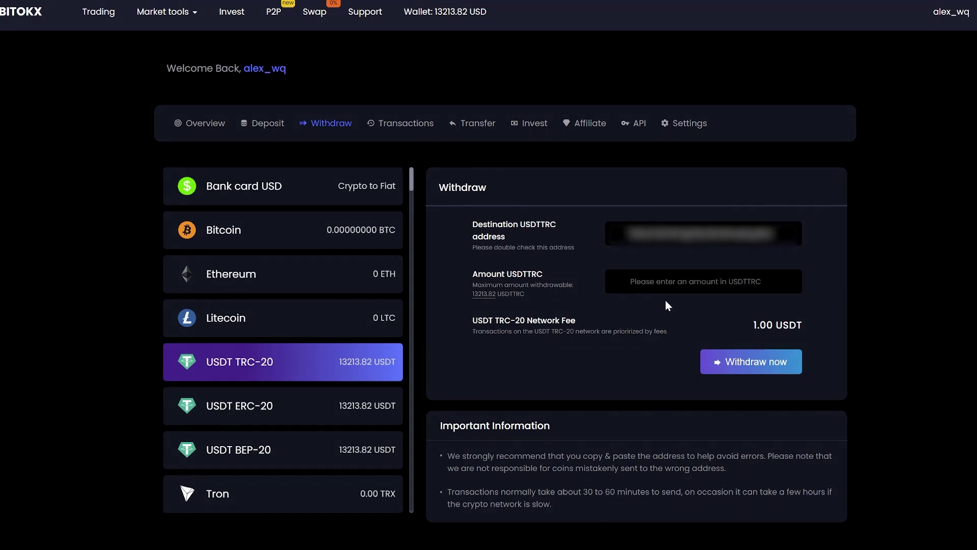
pyautogui.write('13213')
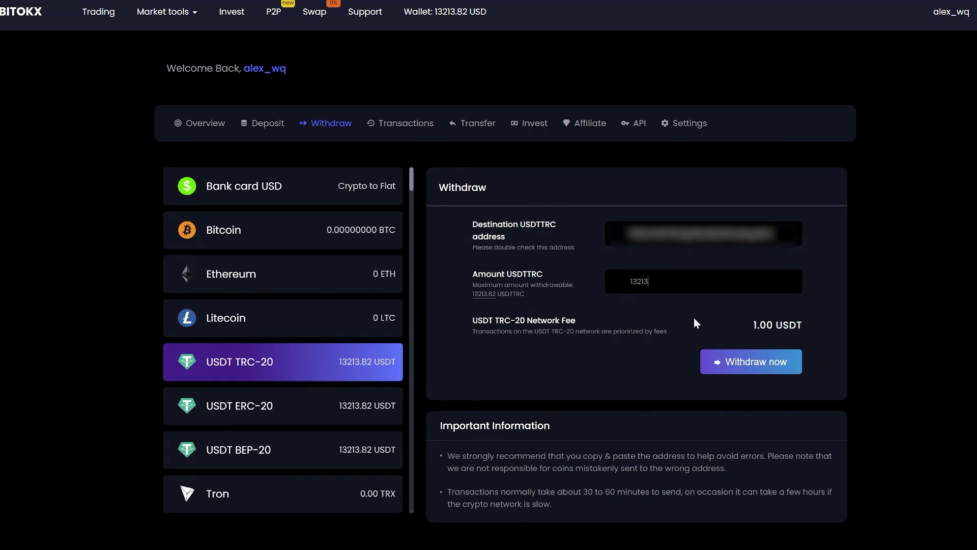
# Submit the 13213 USDT TRC-20 withdrawal and view its Pending status.
pyautogui.click(735, 364)
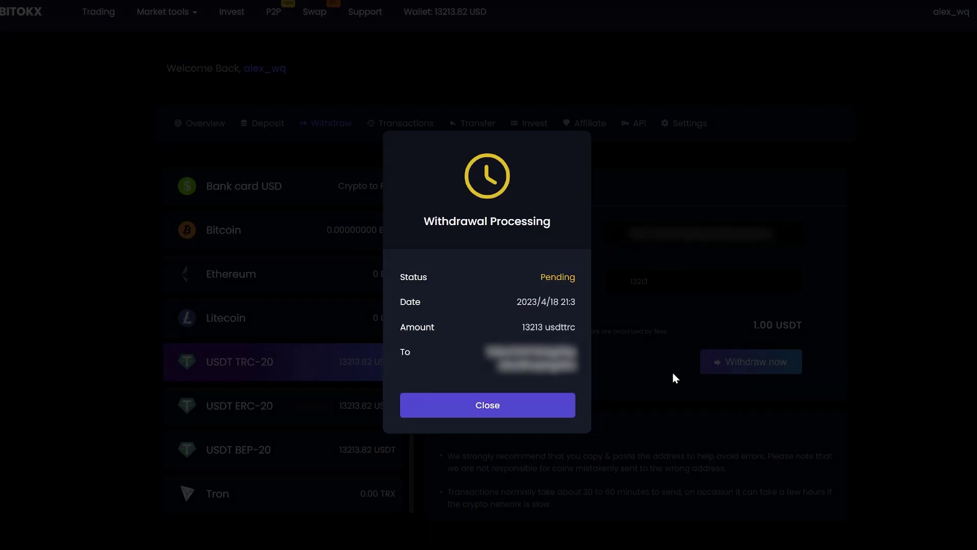